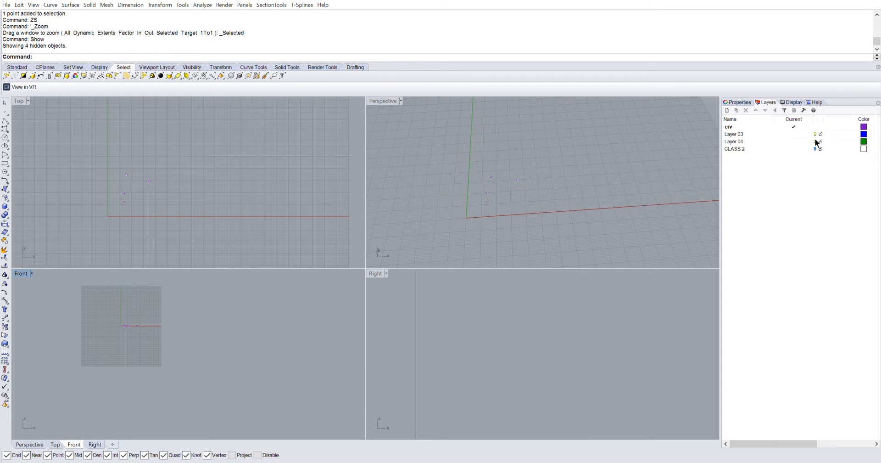
Select the four points in the Top viewport and hide them
right_drag(500, 202, 448, 187)
scroll(149, 197, up, 4)
drag(171, 213, 63, 125)
text(Hide)
key(Return)
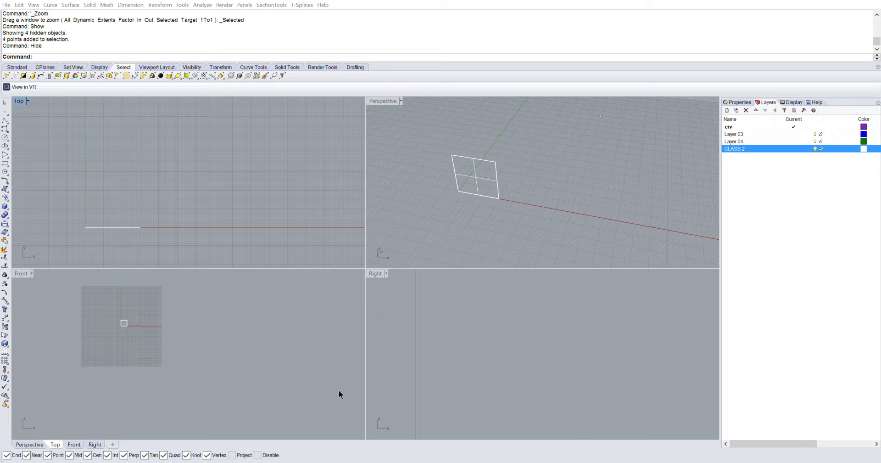
Select the surface together with the curve, and turn off the CLASS 2 layer
click(485, 179)
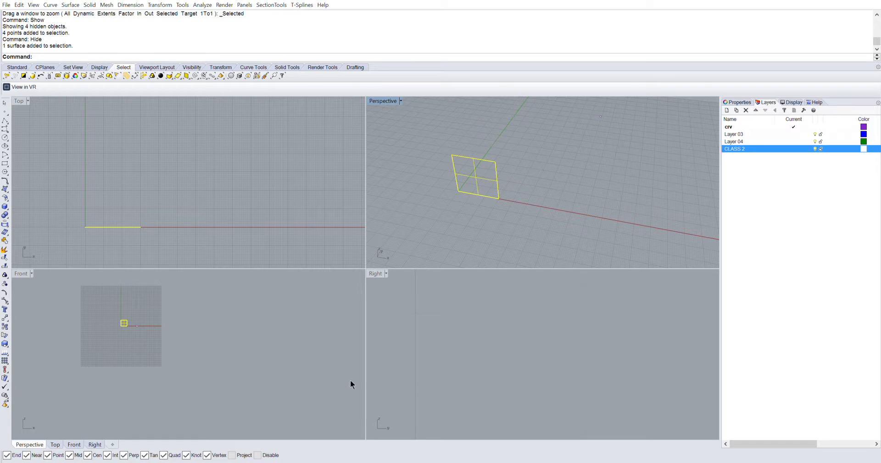
right_click(340, 391)
click(387, 413)
click(504, 225)
drag(538, 197, 477, 172)
click(828, 205)
click(819, 149)
right_drag(634, 154, 528, 181)
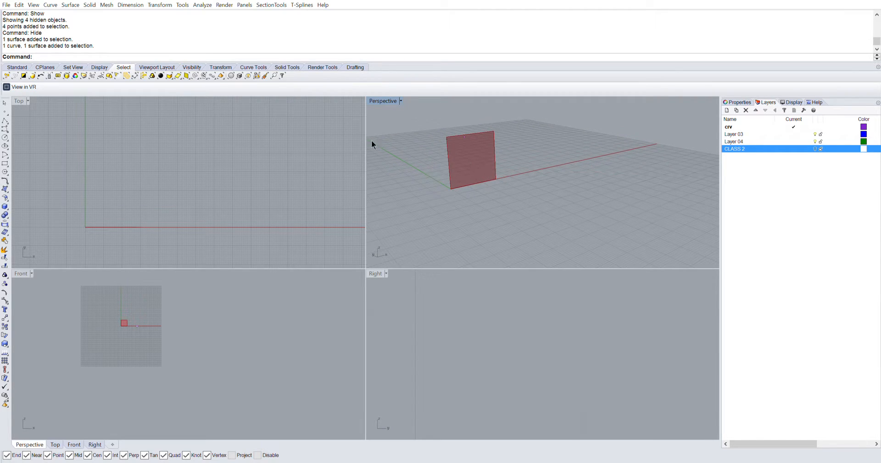
Maximize the Perspective viewport and examine the surface's preview from several angles
double_click(383, 100)
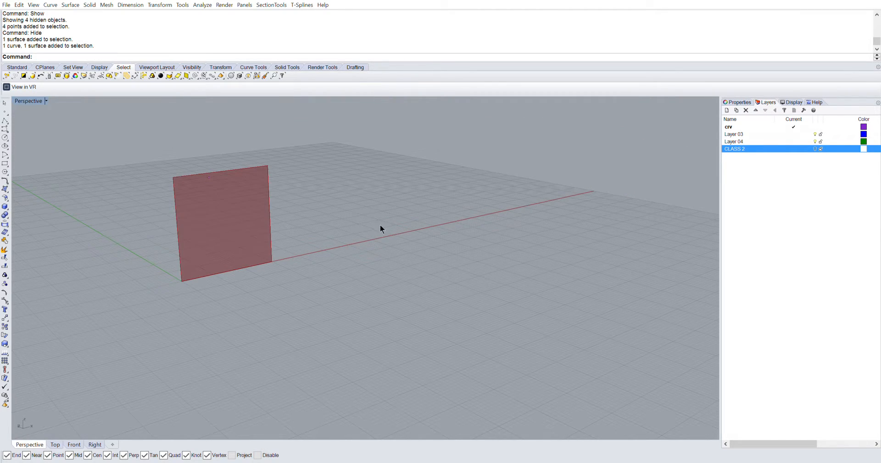
right_drag(380, 225, 179, 235)
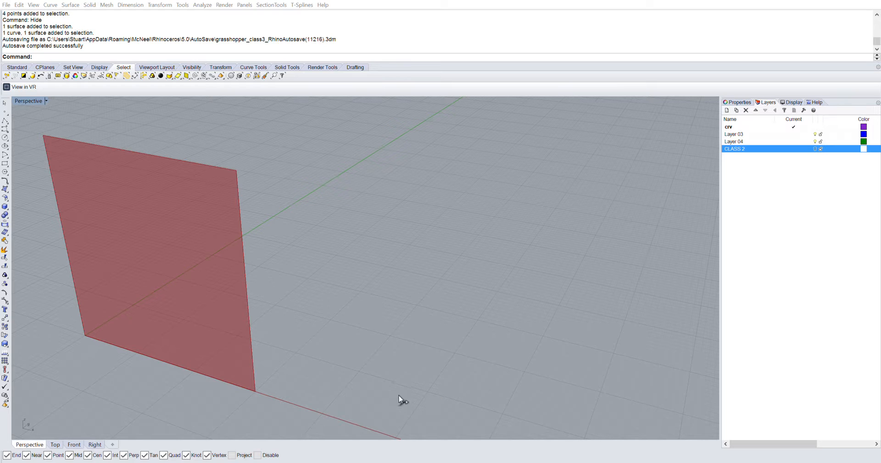
right_click(185, 290)
right_drag(184, 290, 183, 240)
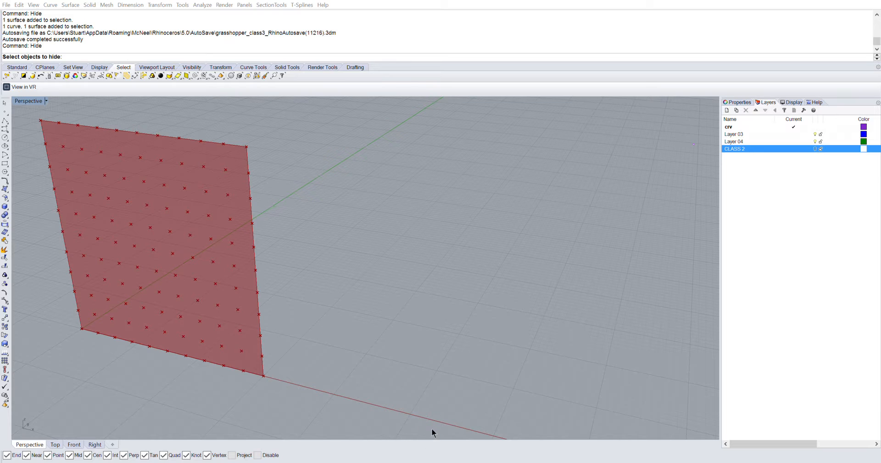
drag(413, 441, 412, 443)
scroll(161, 283, up, 5)
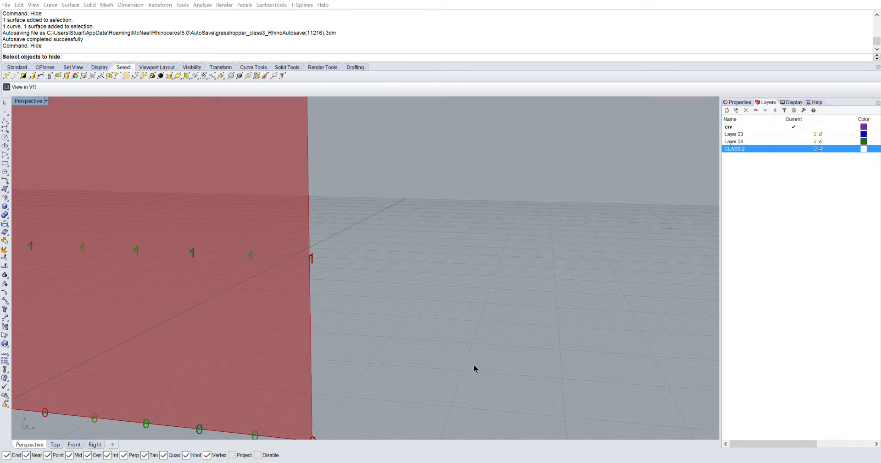
scroll(226, 281, down, 5)
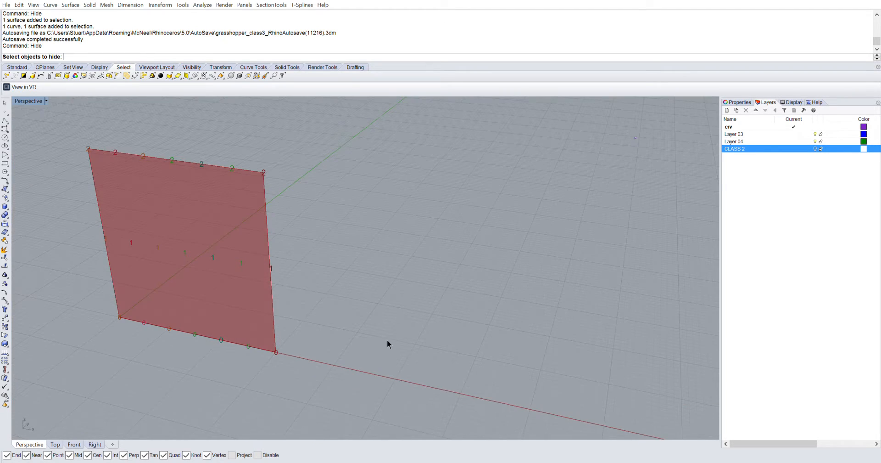
Switch to Grasshopper and change the definition to generate vertical curves across the surface, divided into points
key(alt+Tab)
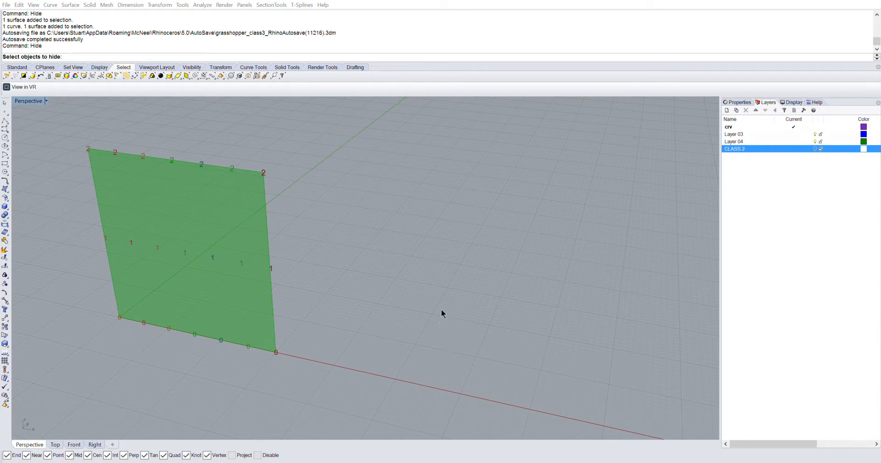
key(ctrl+q)
click(481, 392)
right_drag(118, 140, 136, 148)
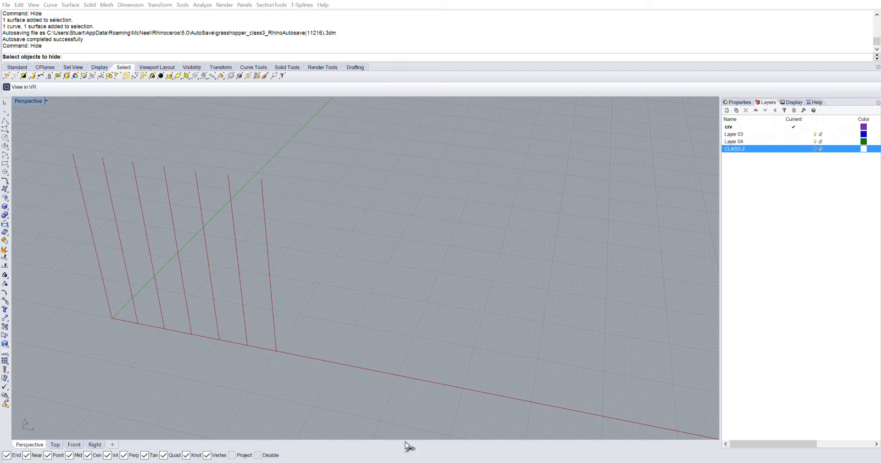
click(405, 414)
click(459, 378)
right_drag(187, 309, 205, 289)
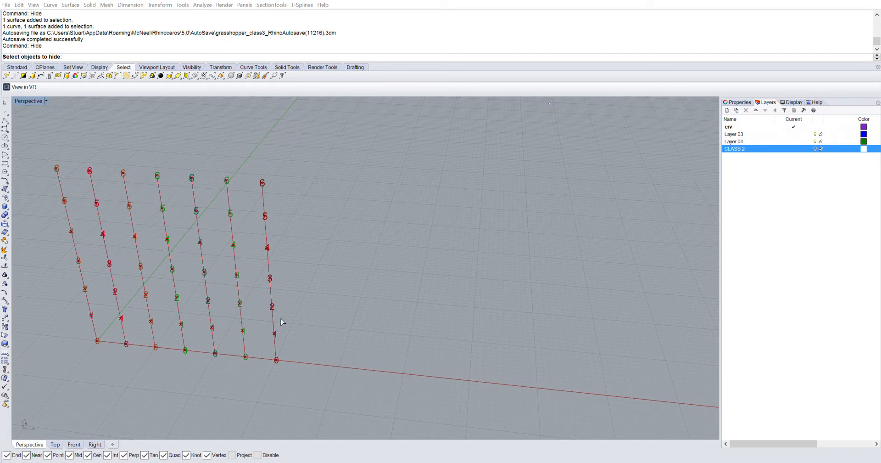
Delete the point index labels shown on the divided curves
right_drag(256, 285, 209, 330)
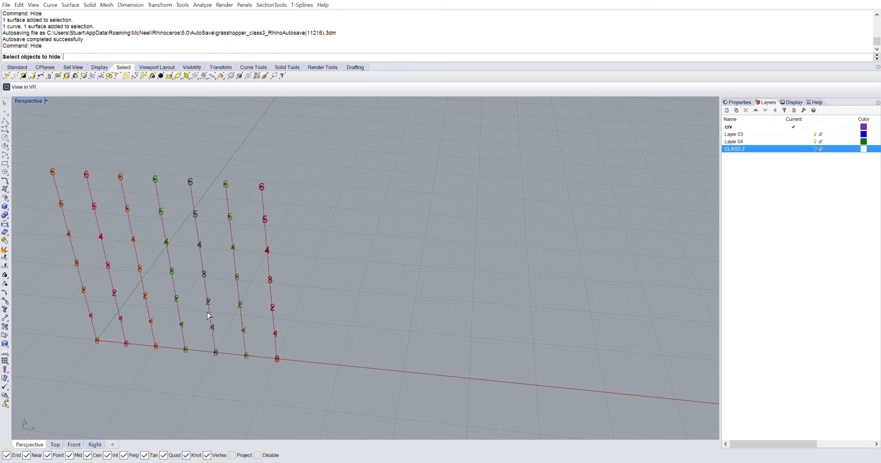
right_drag(209, 315, 203, 275)
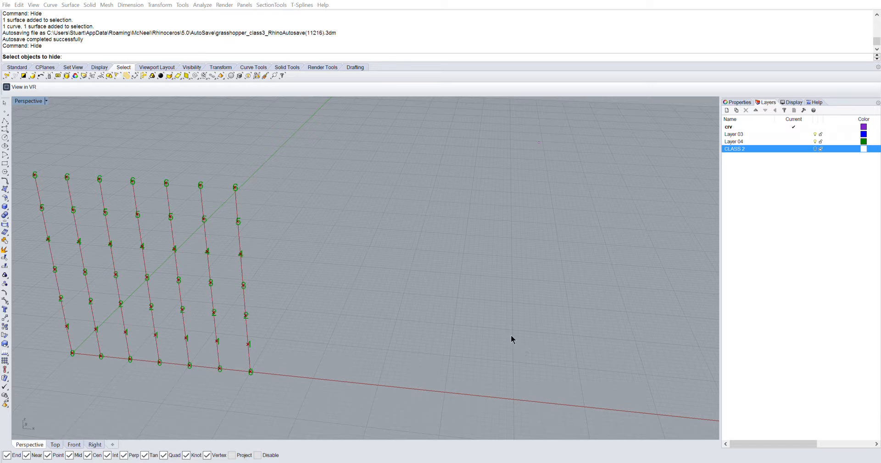
key(Delete)
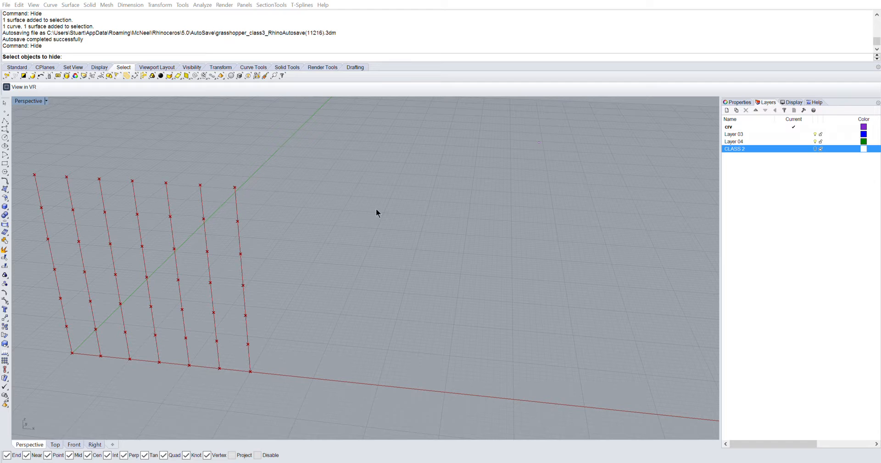
Generate rectangles at the curve division points and review the resulting rectangle grid
click(432, 219)
click(485, 418)
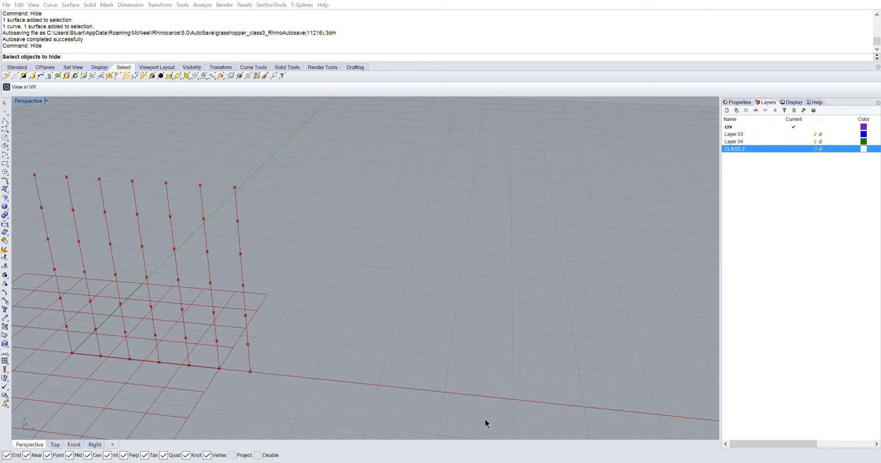
click(449, 408)
click(436, 404)
right_drag(199, 270, 173, 254)
scroll(182, 275, down, 9)
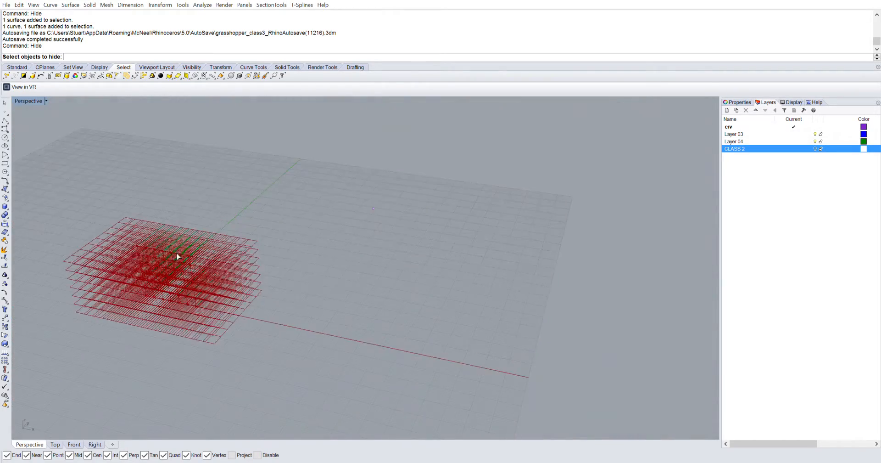
scroll(173, 254, up, 5)
right_drag(230, 302, 199, 270)
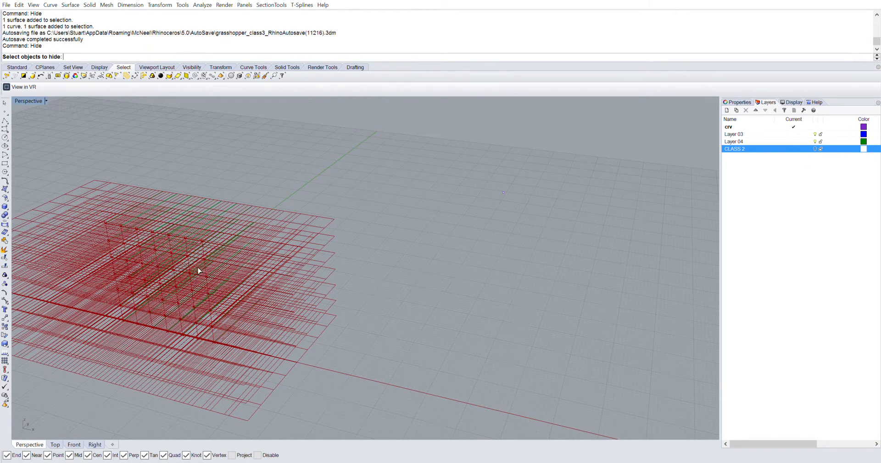
Adjust the rectangle definition and try to delete the selected rectangle preview
click(453, 411)
right_click(454, 413)
click(458, 434)
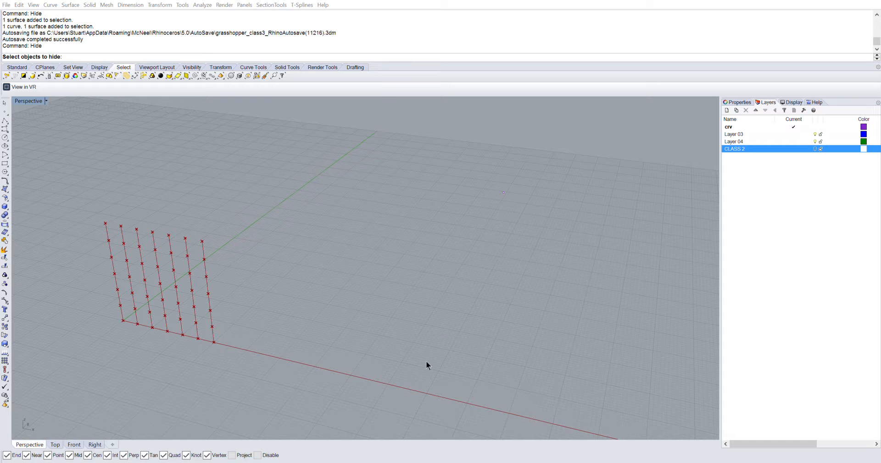
right_drag(248, 258, 221, 243)
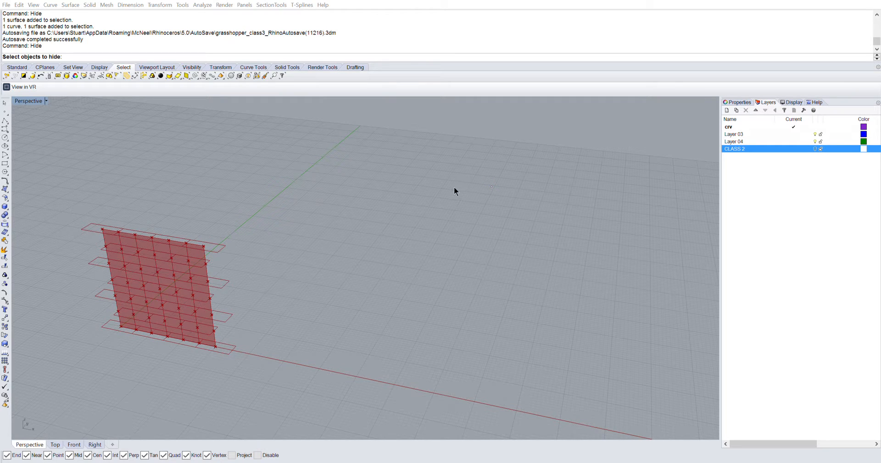
click(545, 247)
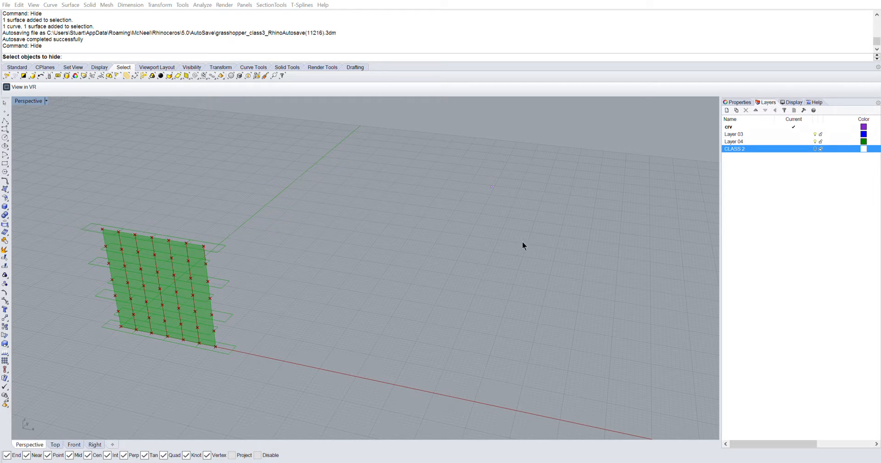
key(Delete)
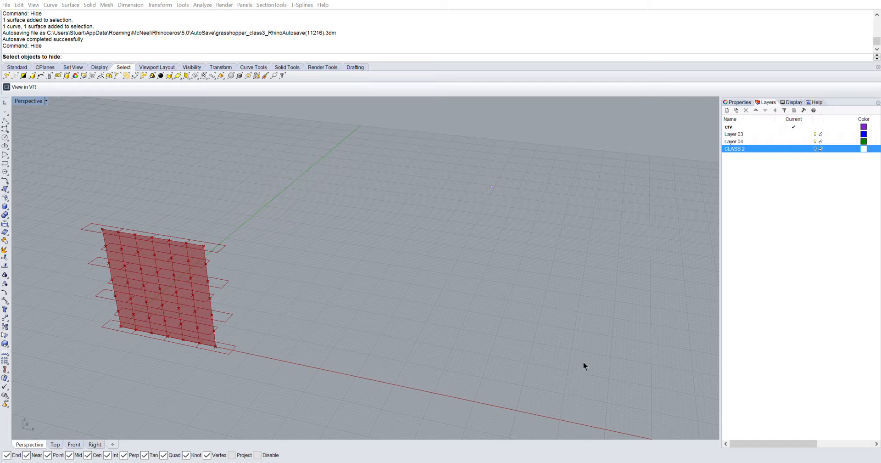
Change the rectangle plane settings and review the stacked rectangle grids
right_click(558, 273)
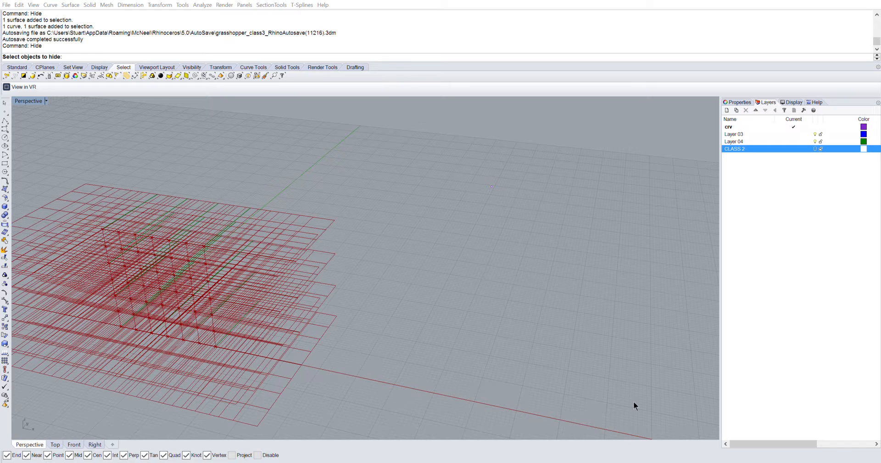
scroll(616, 404, down, 4)
right_drag(616, 405, 584, 381)
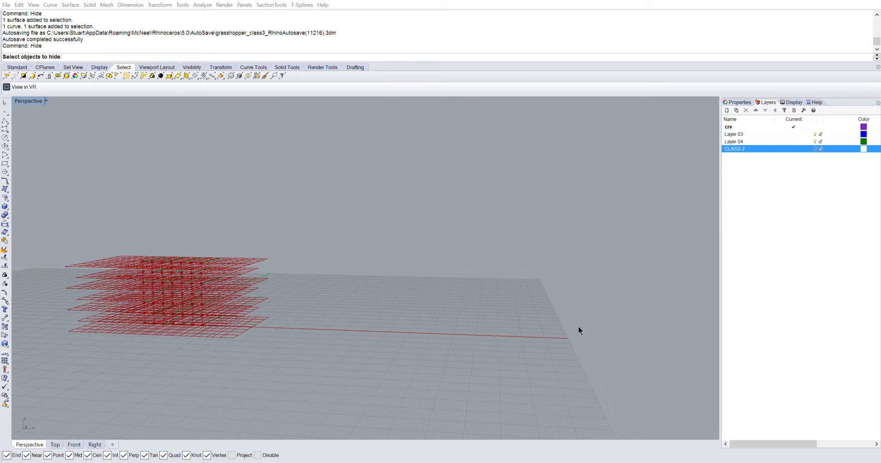
click(583, 339)
click(565, 348)
mouse_move(177, 290)
right_down()
mouse_move(177, 308)
mouse_move(164, 315)
mouse_move(171, 279)
right_up()
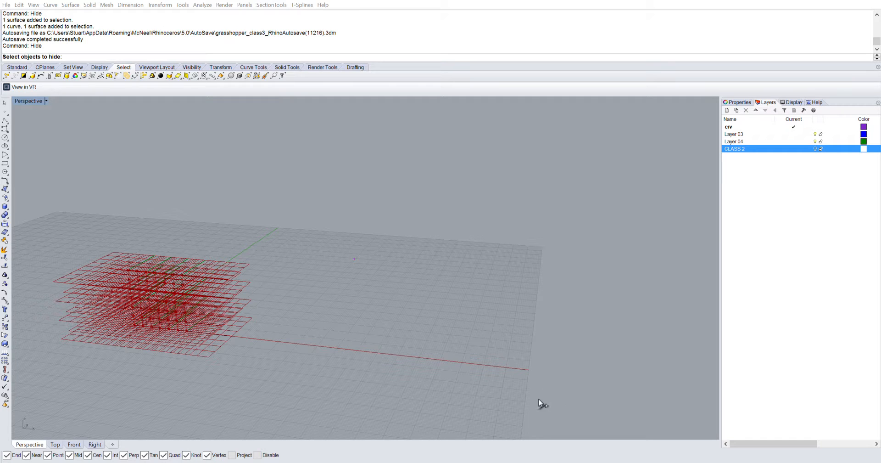
Shrink the rectangles so one small rectangle sits at each division point
right_click(523, 400)
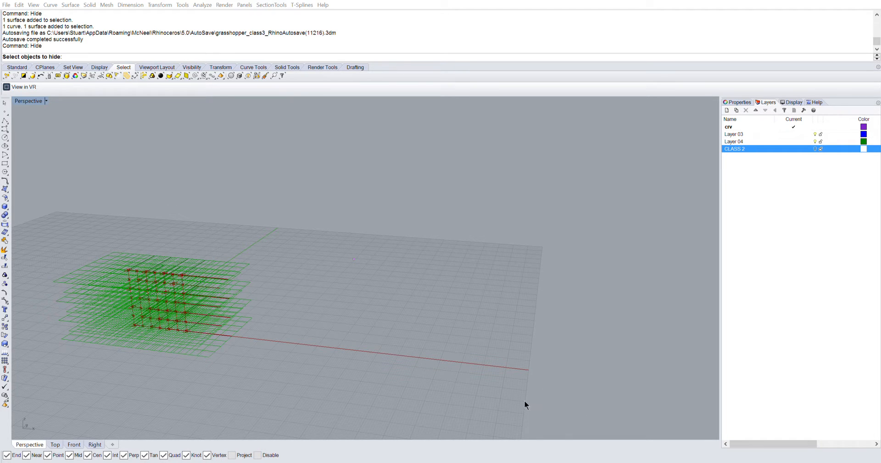
click(547, 420)
right_drag(191, 287, 147, 234)
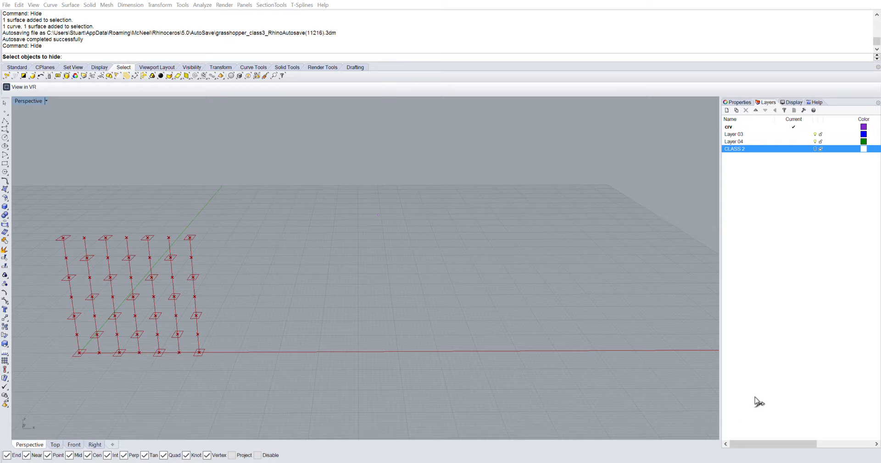
Enlarge the rectangles at each division point and cancel the pending Hide command
right_drag(555, 413, 195, 299)
scroll(195, 298, up, 4)
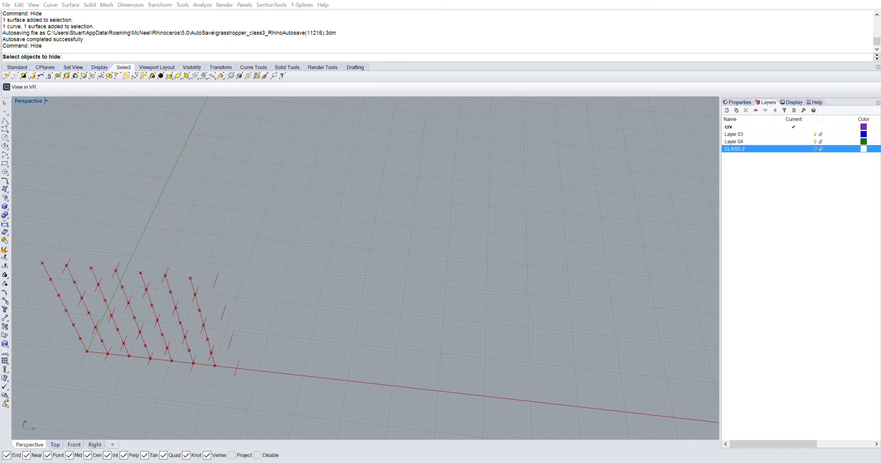
right_drag(167, 285, 198, 271)
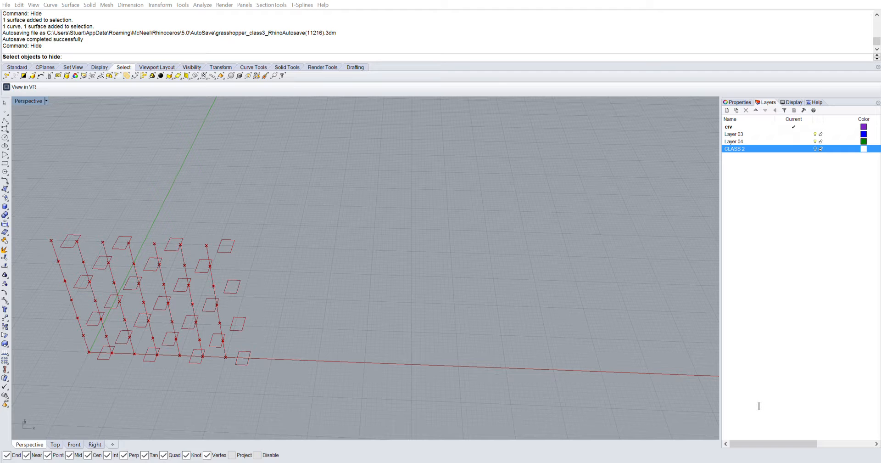
right_drag(227, 294, 88, 197)
key(Escape)
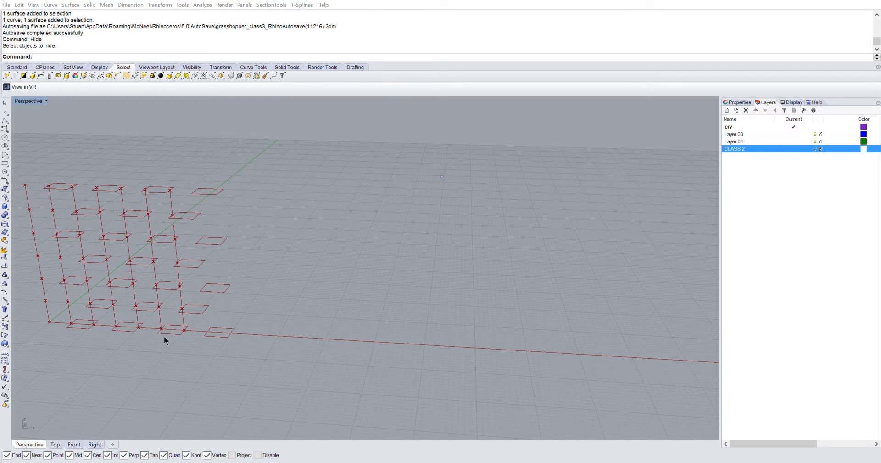
Extrude the rectangles into boxes at each division point
right_drag(164, 336, 175, 331)
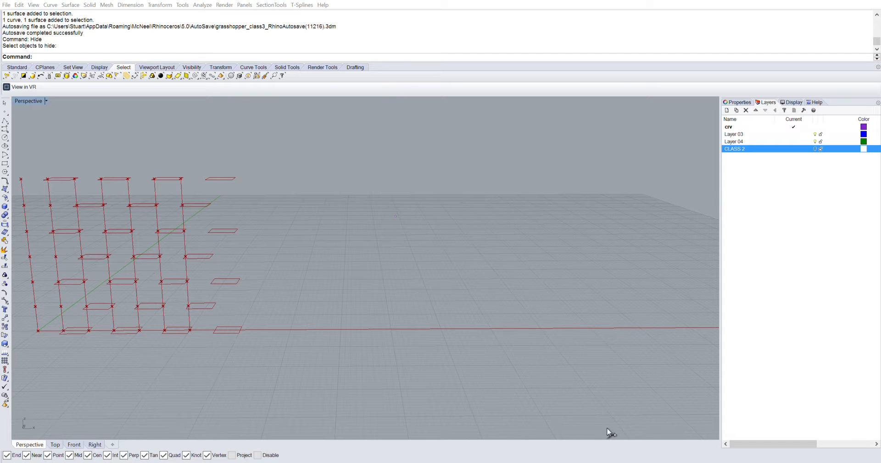
right_drag(207, 262, 222, 277)
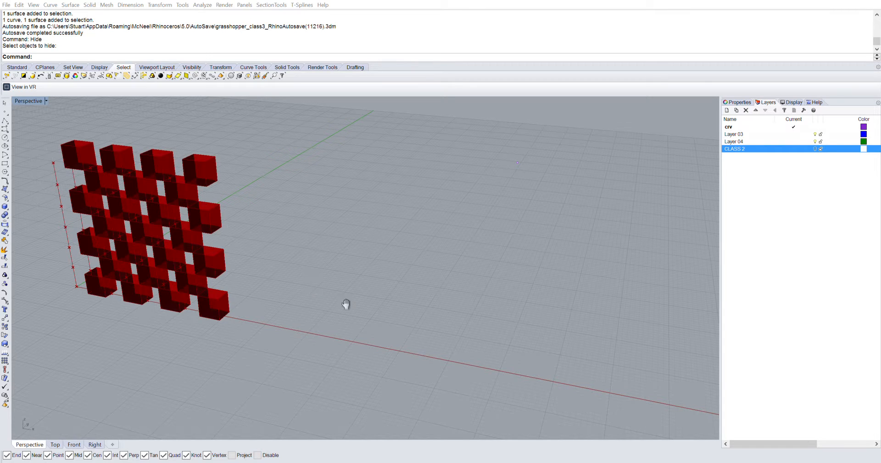
mouse_move(177, 259)
right_down()
mouse_move(198, 300)
mouse_move(189, 264)
right_up()
click(521, 395)
click(432, 426)
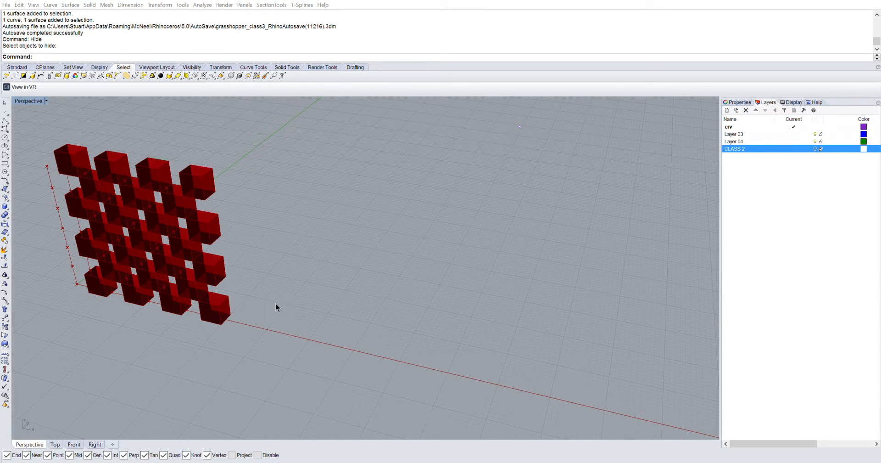
Increase the box extrusion so the boxes merge into a continuous wall
right_drag(162, 169, 472, 366)
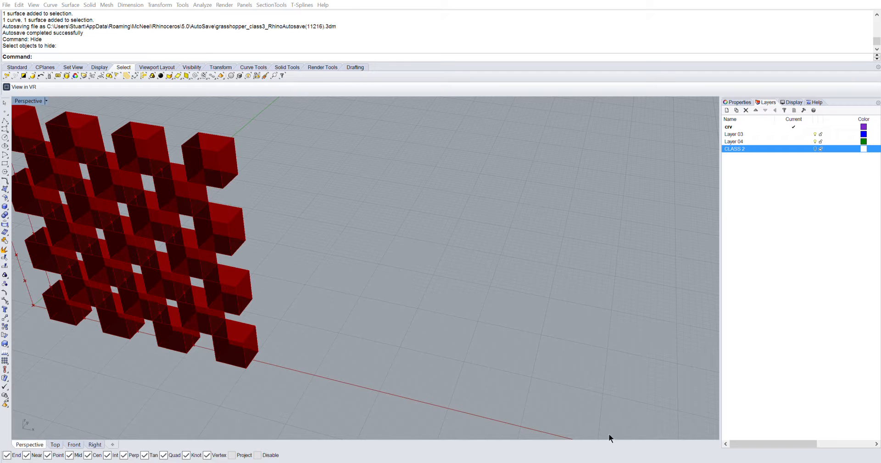
right_drag(589, 415, 533, 358)
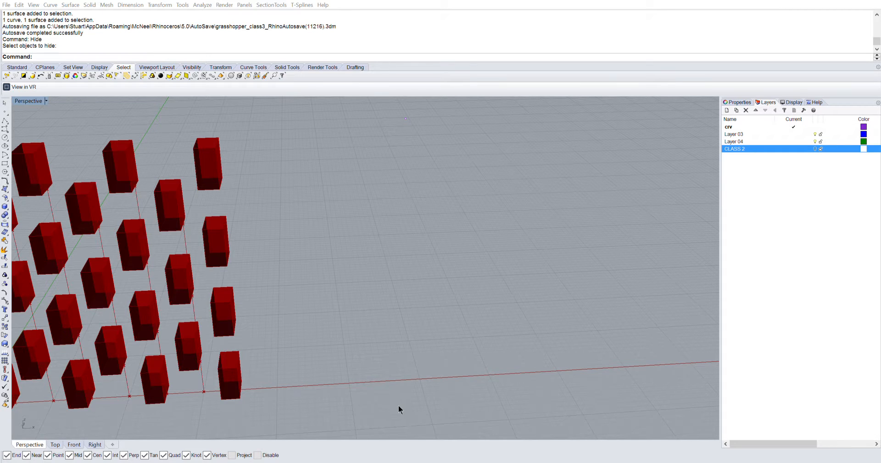
click(426, 431)
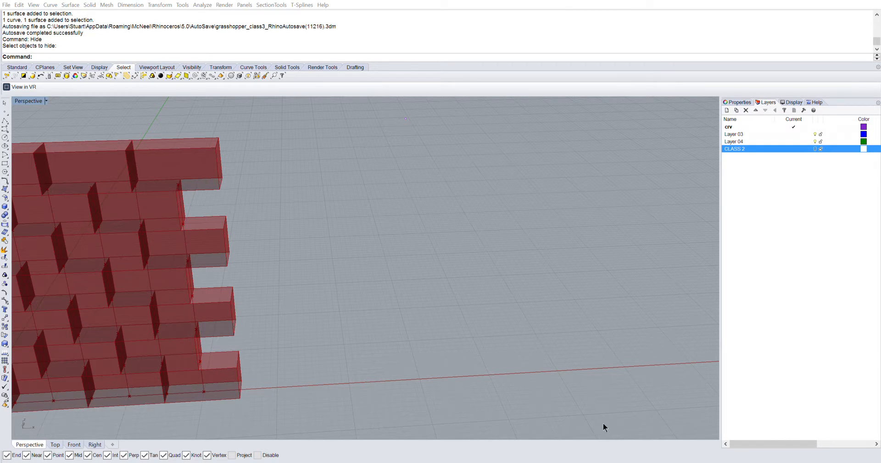
Adjust the Grasshopper sliders to shift the boxes between a staggered and an aligned grid arrangement on the wall
scroll(114, 260, down, 8)
right_drag(147, 291, 434, 395)
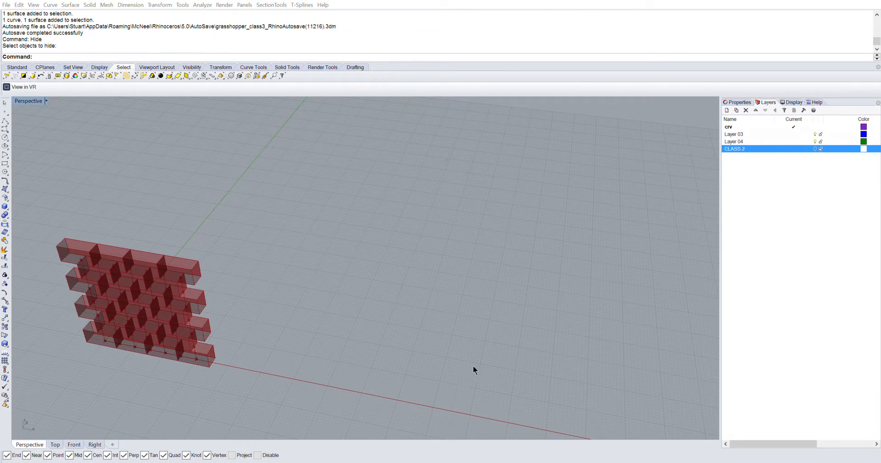
right_drag(130, 323, 129, 315)
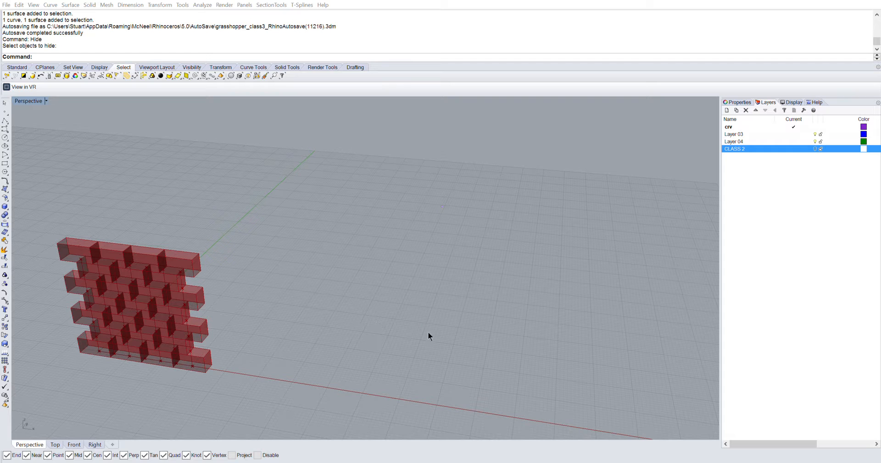
mouse_move(359, 327)
mouse_down()
mouse_move(384, 327)
mouse_move(345, 326)
mouse_move(374, 329)
mouse_move(352, 329)
mouse_up()
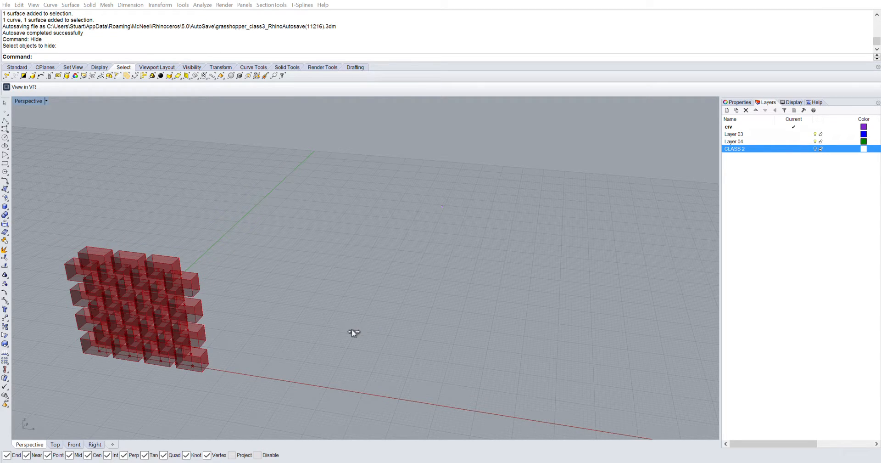
drag(516, 284, 535, 298)
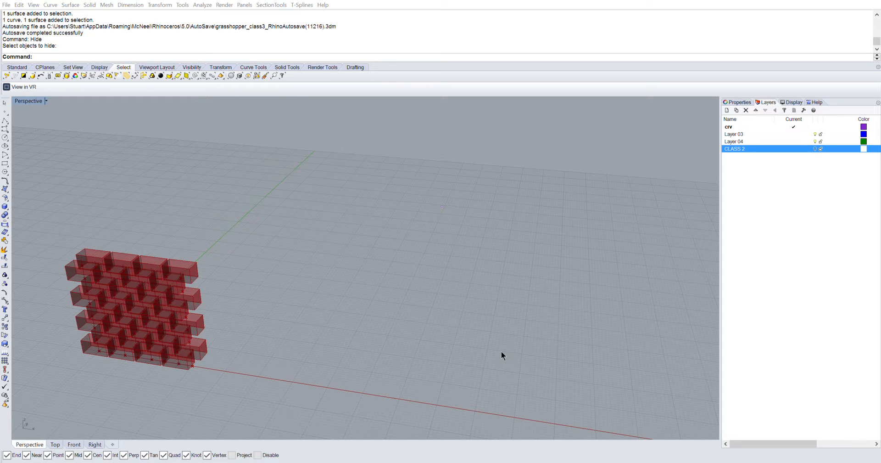
Change the rectangle dimension sliders so the boxes become long horizontal bars, then tall vertical columns
drag(501, 357, 505, 374)
drag(340, 327, 318, 325)
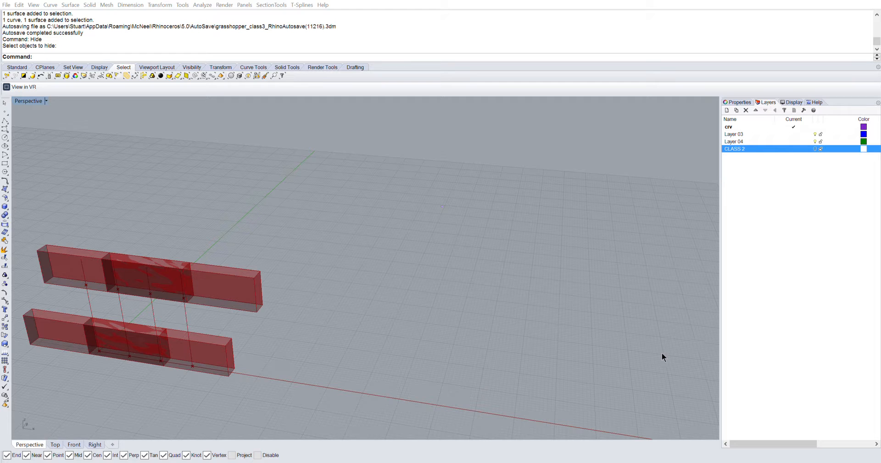
click(689, 347)
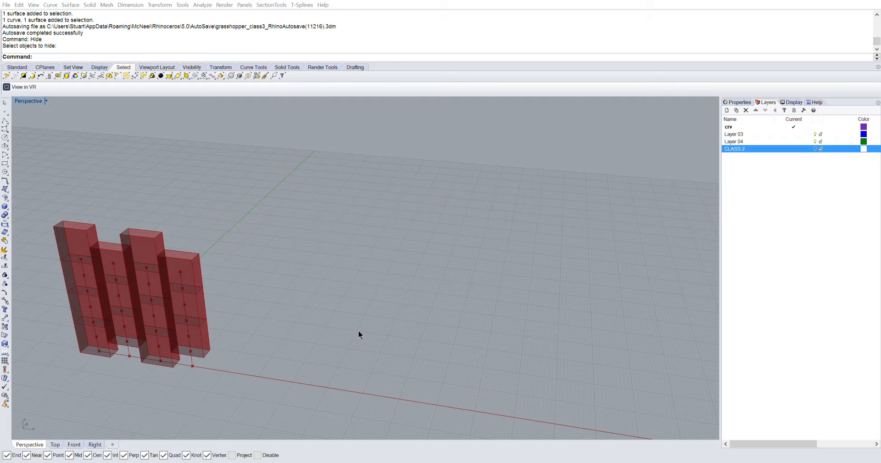